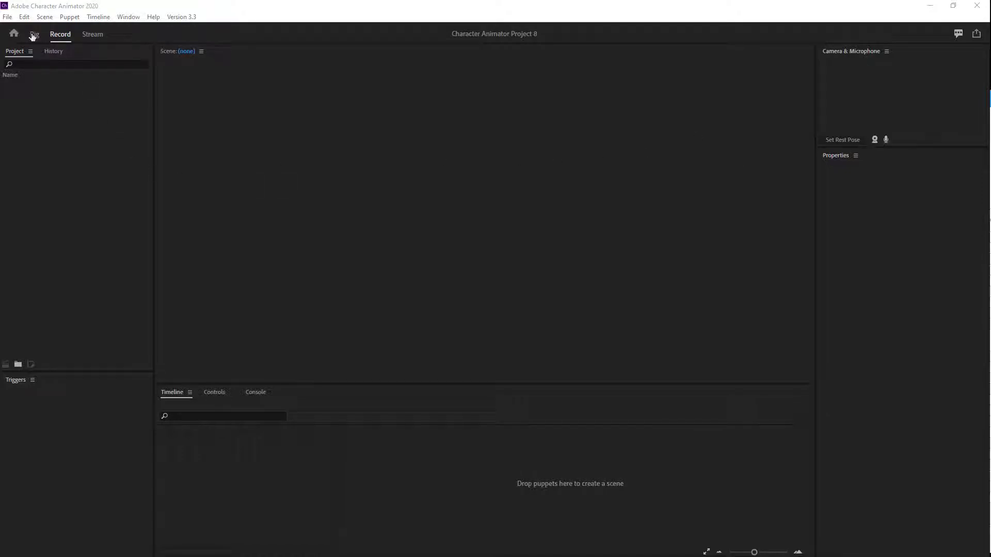
# Step: Launch Characterizer from the File menu and start a new webcam face capture
pyautogui.click(7, 17)
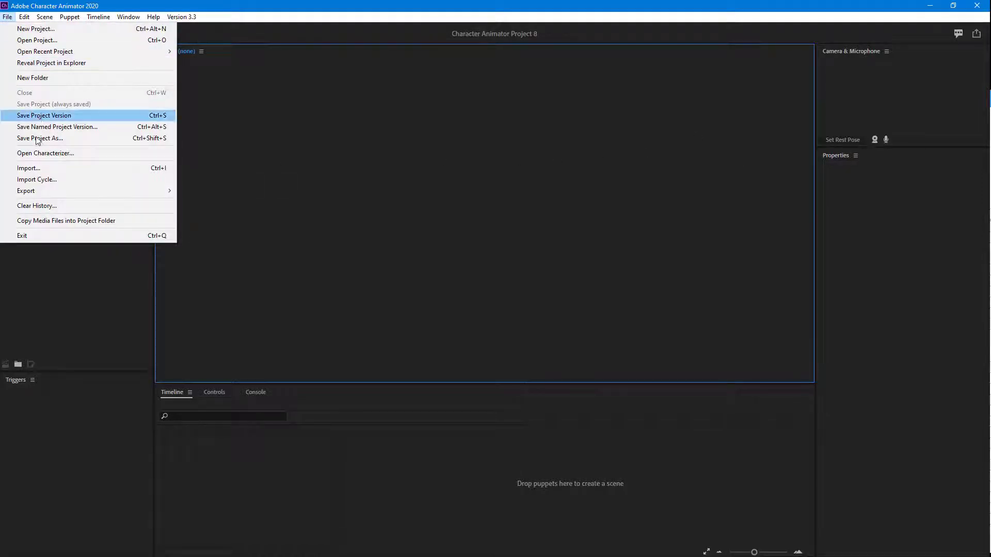
pyautogui.click(42, 153)
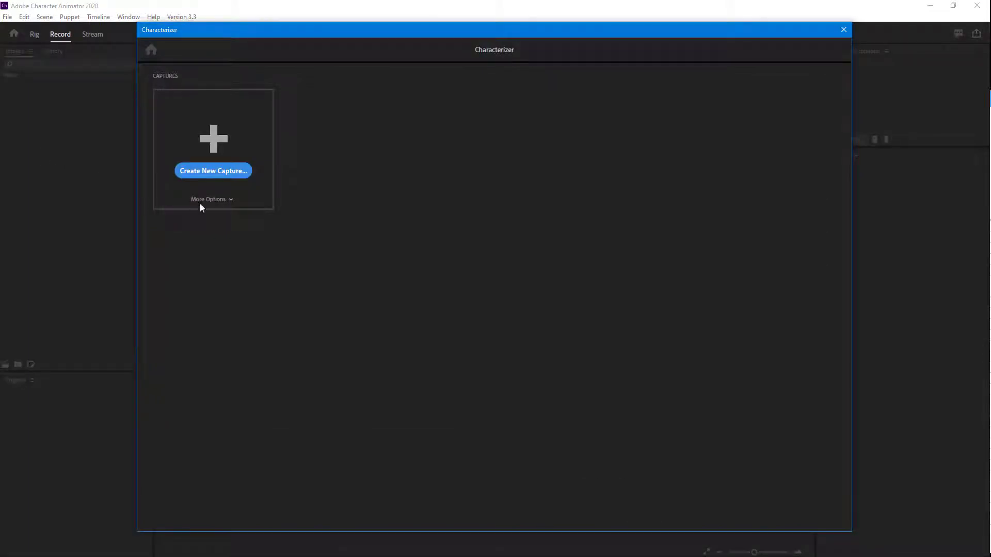
pyautogui.click(207, 171)
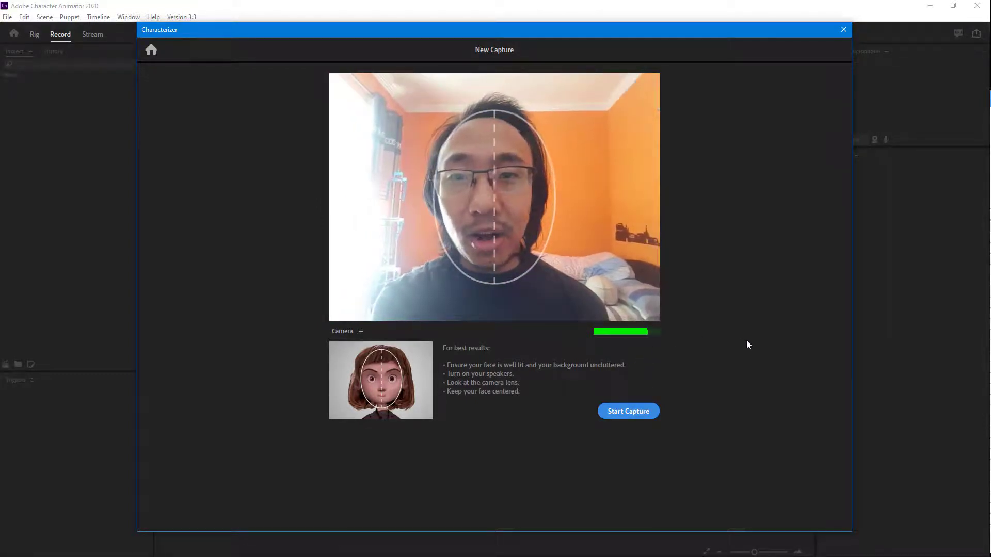
# Step: Record all 16 expression and mouth-shape poses, from Neutral through W-Oo
pyautogui.click(637, 416)
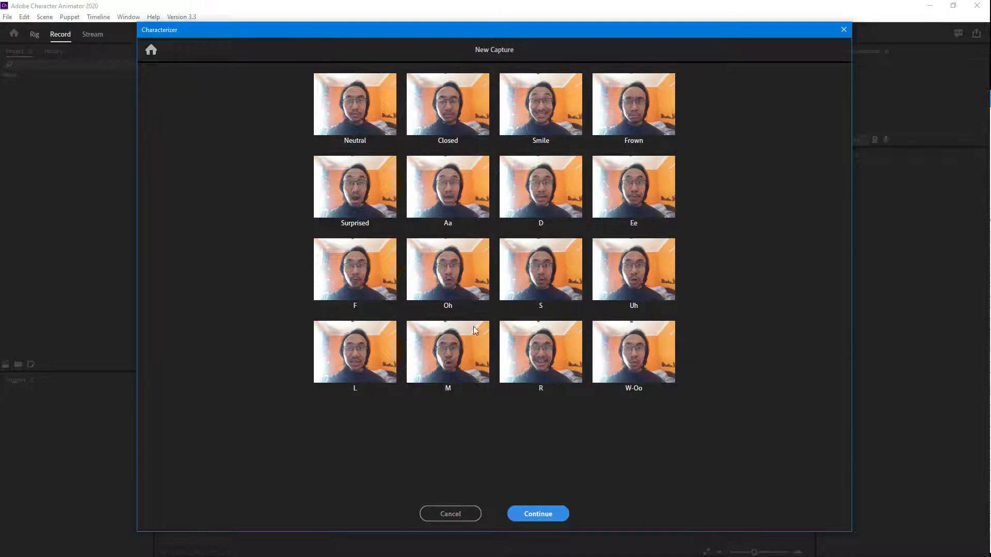
# Step: Continue to the Edit stage and preview the comic-book, dog and blue line sketch styles
pyautogui.click(545, 513)
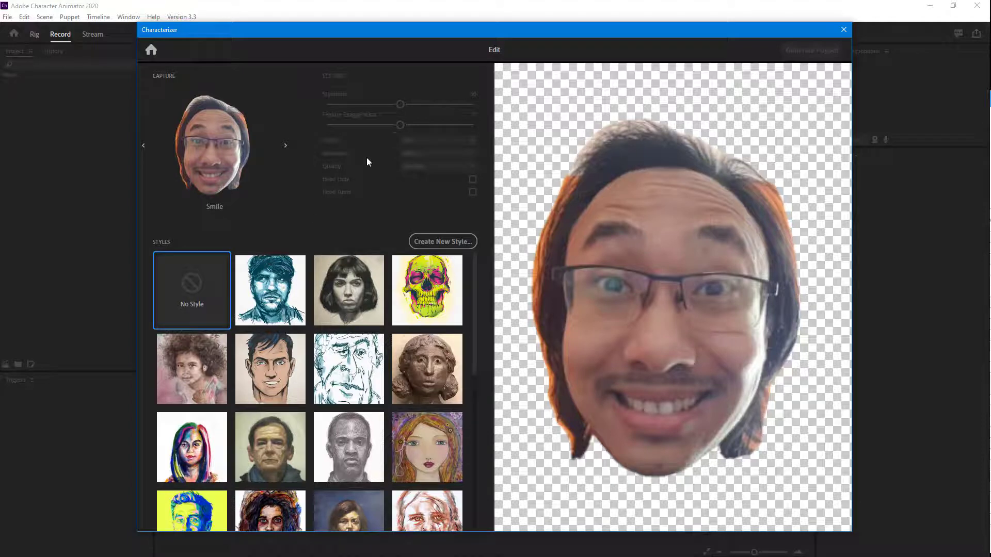
pyautogui.click(283, 363)
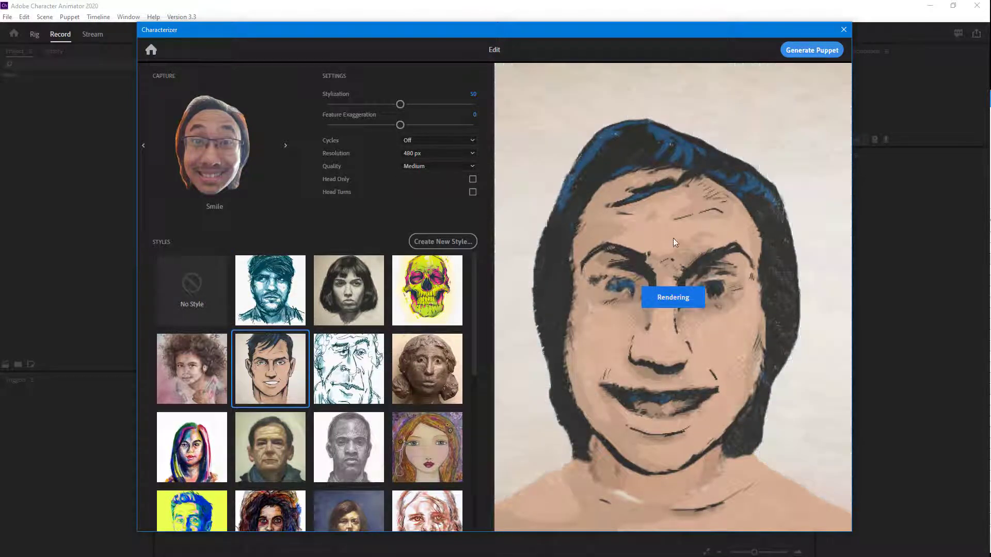
pyautogui.scroll(-5, 356, 389)
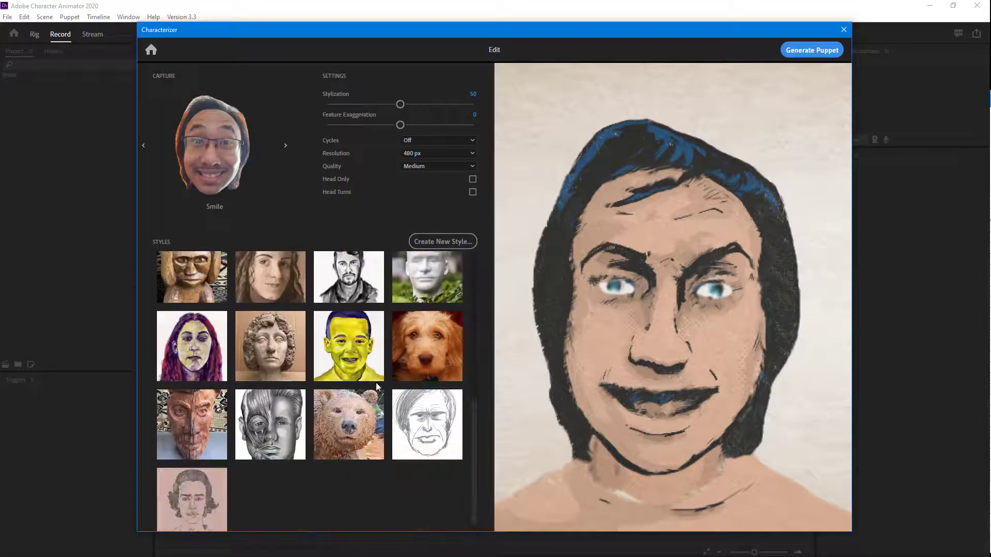
pyautogui.click(416, 349)
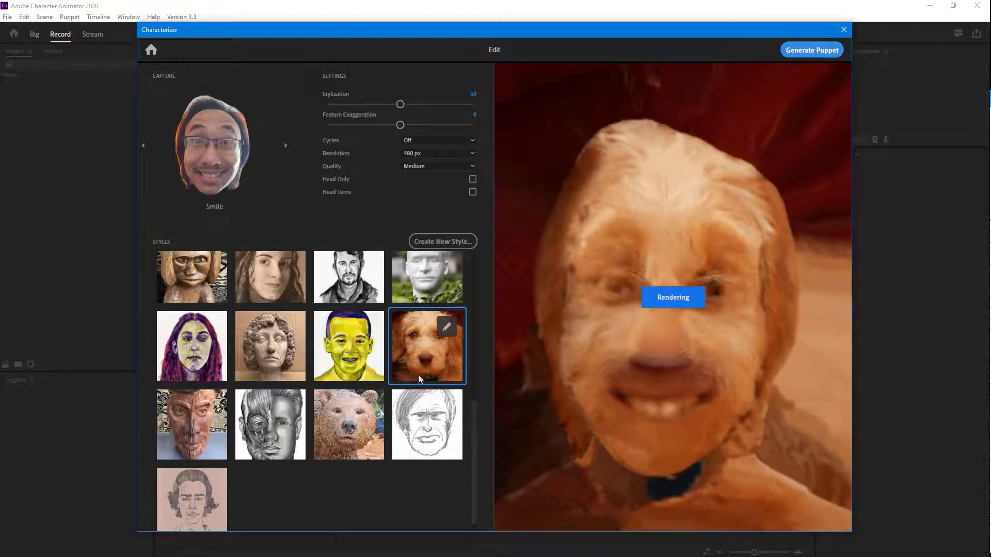
pyautogui.scroll(10, 331, 432)
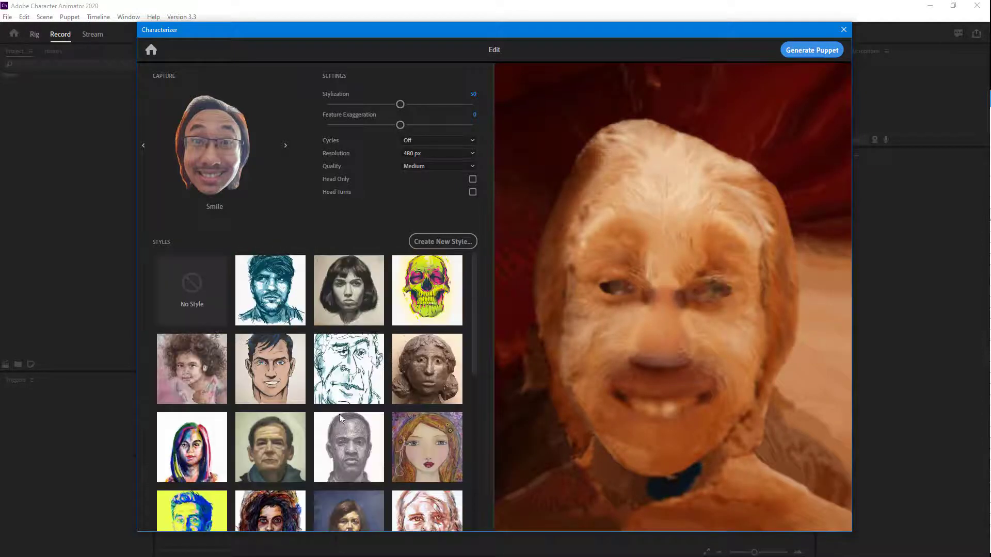
pyautogui.click(345, 382)
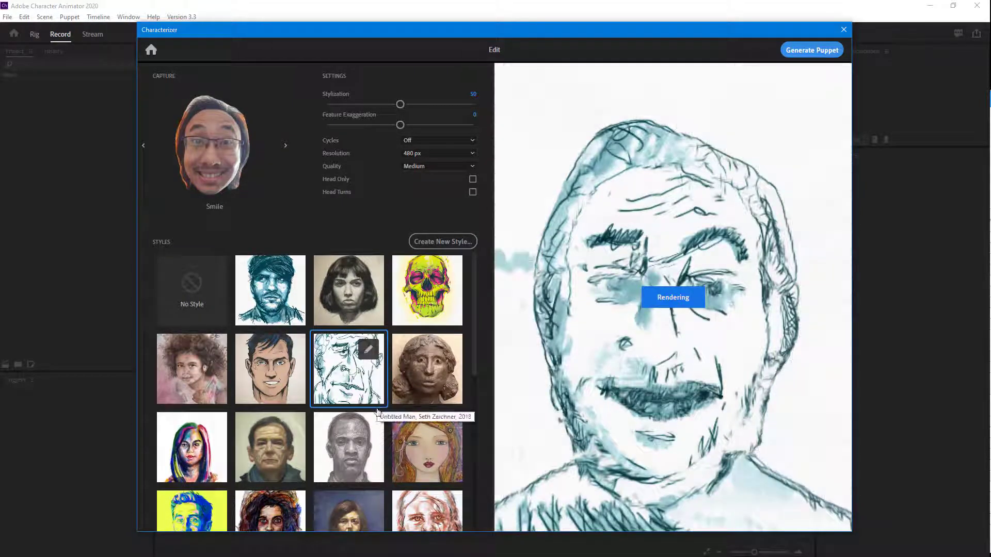
# Step: Try the yellow pop-art, wooden carving and white foam head styles, then settle on Comic Book Hero
pyautogui.scroll(-2, 303, 415)
pyautogui.scroll(-2, 290, 373)
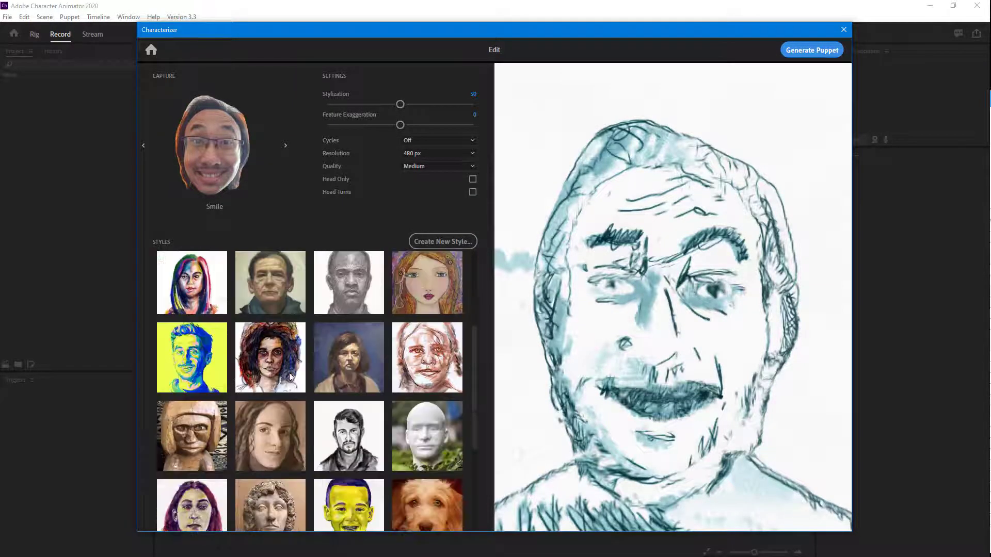
pyautogui.click(208, 369)
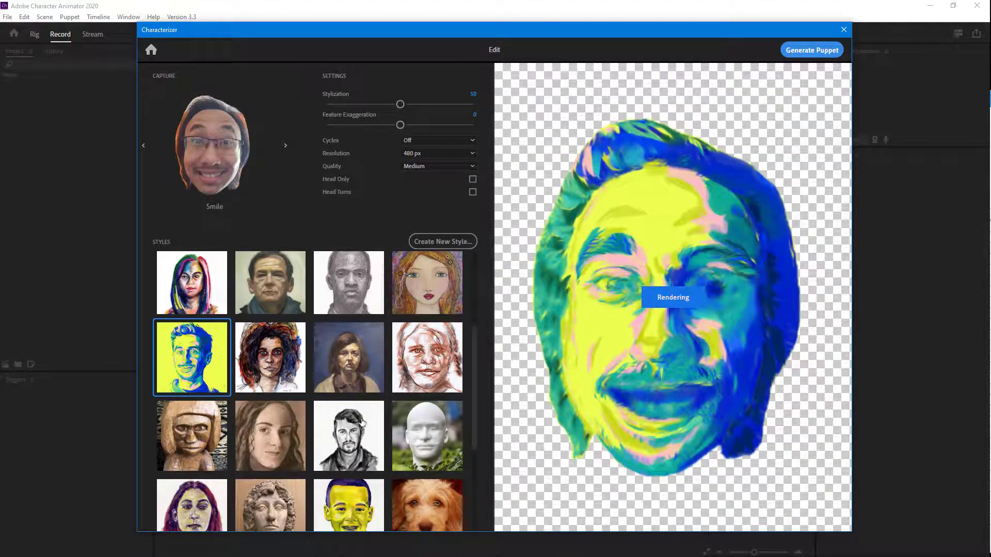
pyautogui.click(204, 422)
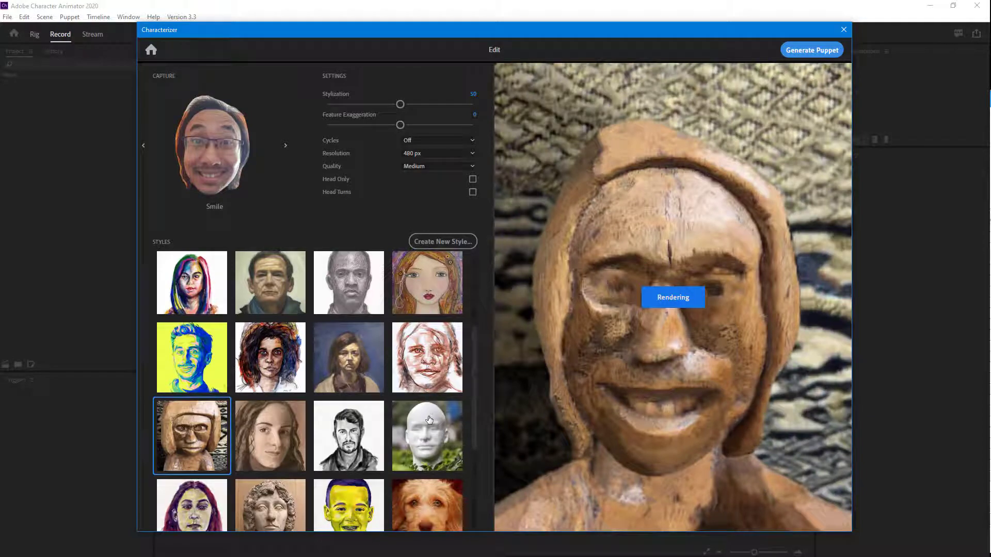
pyautogui.click(433, 441)
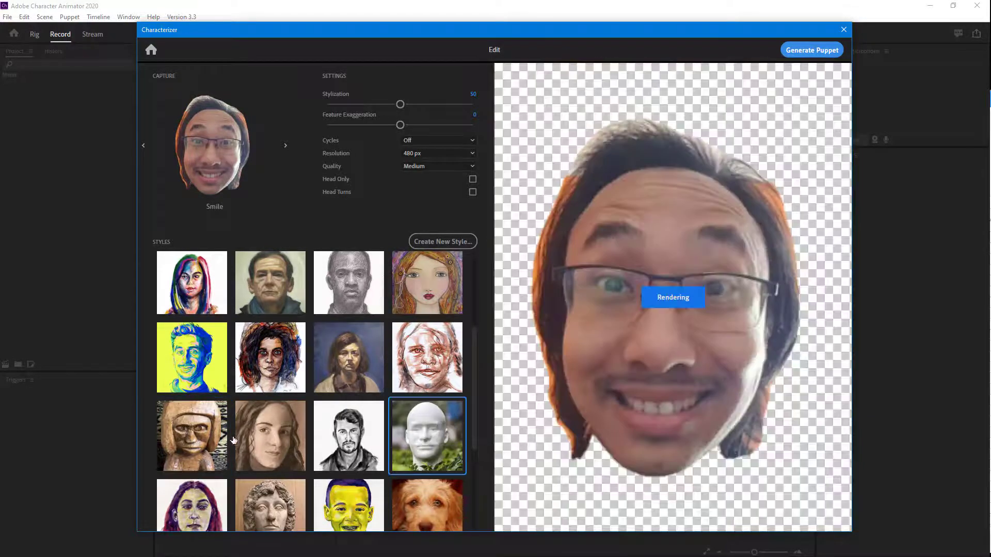
pyautogui.scroll(1, 395, 390)
pyautogui.scroll(1, 395, 390)
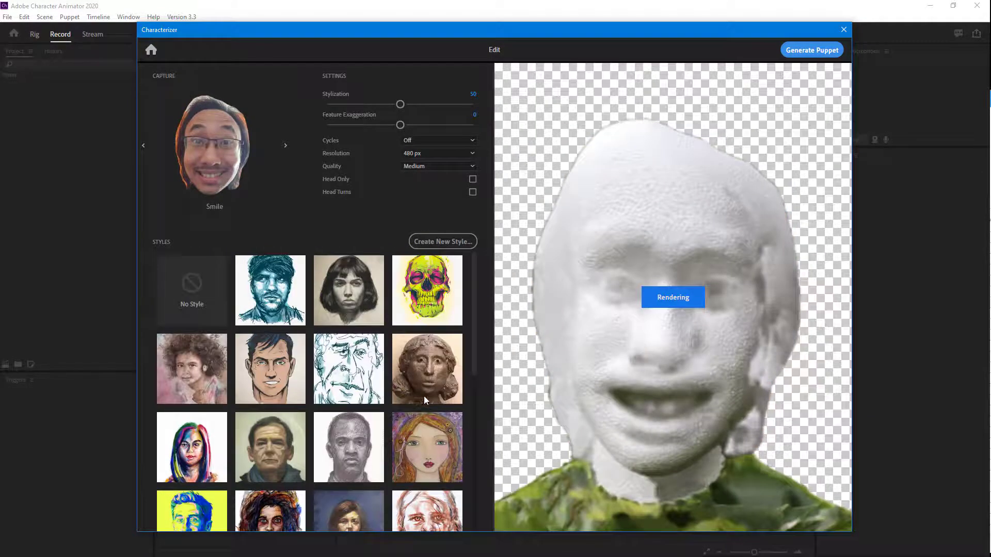
pyautogui.scroll(-3, 428, 421)
pyautogui.scroll(2, 377, 411)
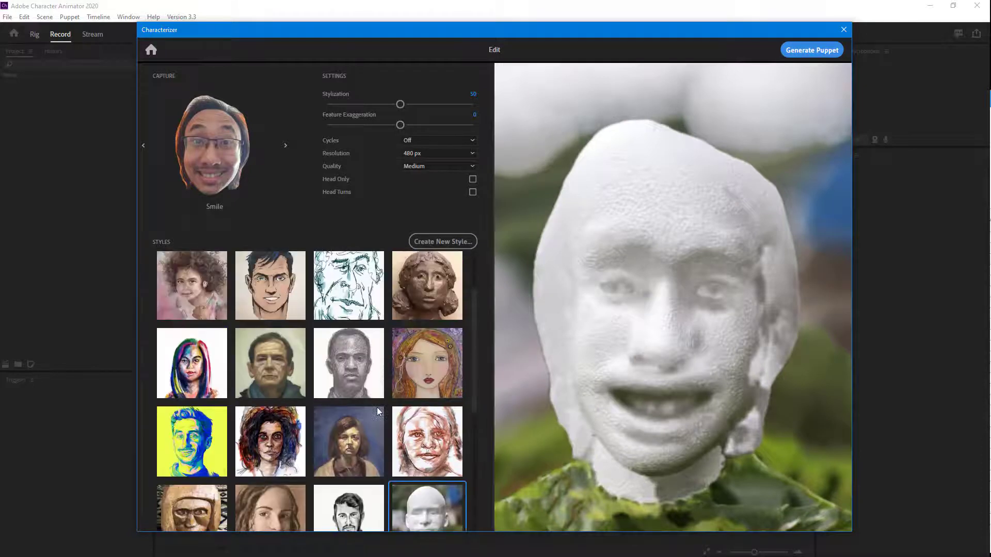
pyautogui.click(294, 306)
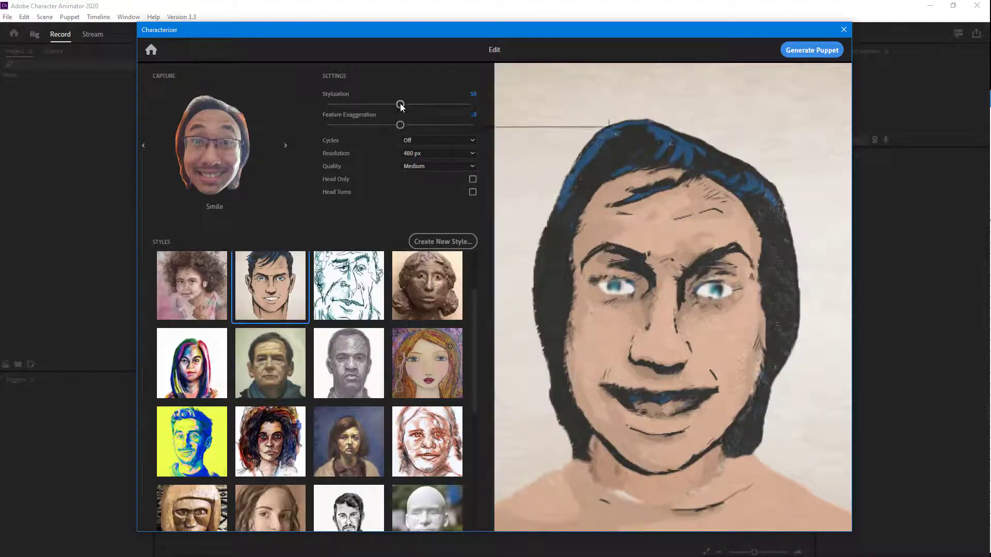
# Step: Experiment with several Stylization strengths, leaving it at 14
pyautogui.moveTo(401, 105); pyautogui.dragTo(463, 104)
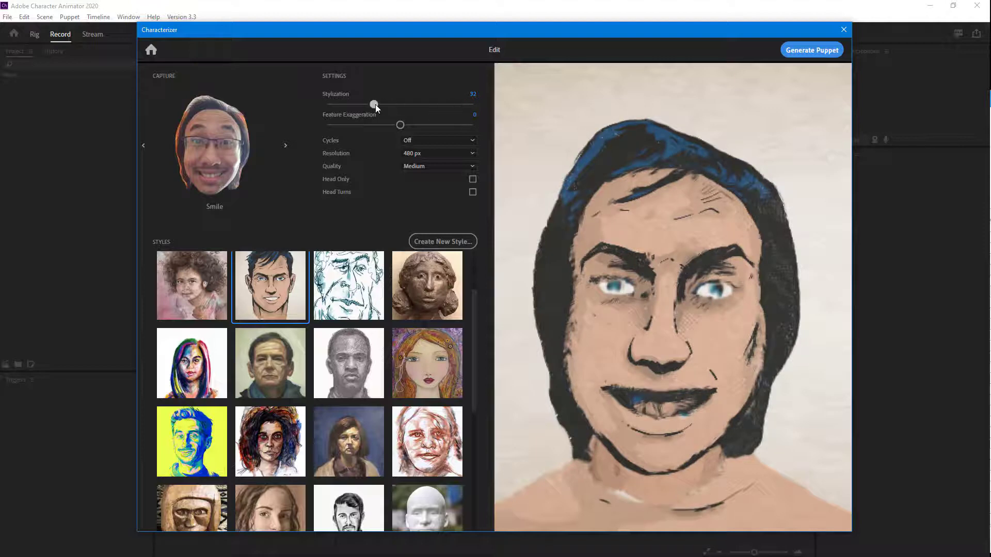
pyautogui.moveTo(342, 99); pyautogui.dragTo(404, 103)
pyautogui.moveTo(341, 106); pyautogui.dragTo(336, 106)
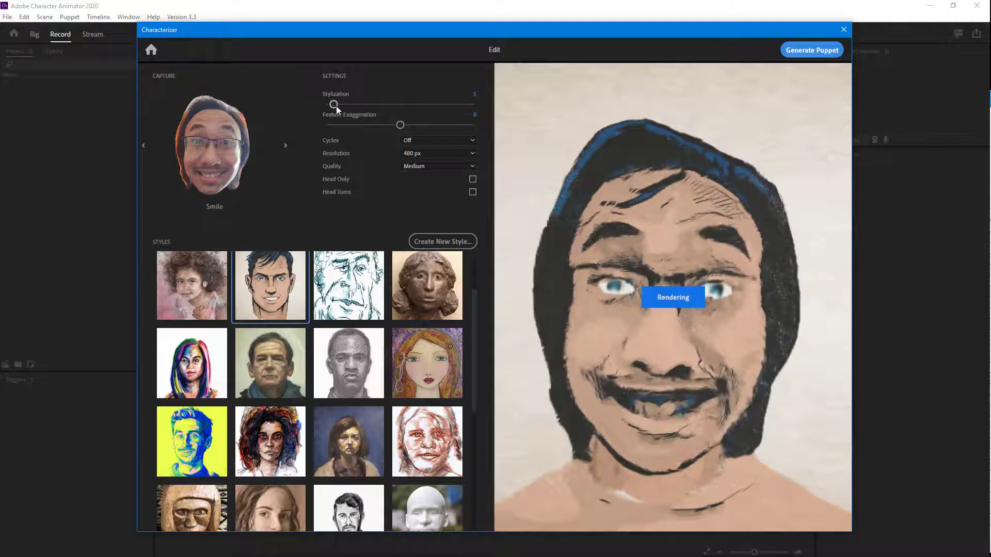
pyautogui.moveTo(469, 107); pyautogui.dragTo(347, 102)
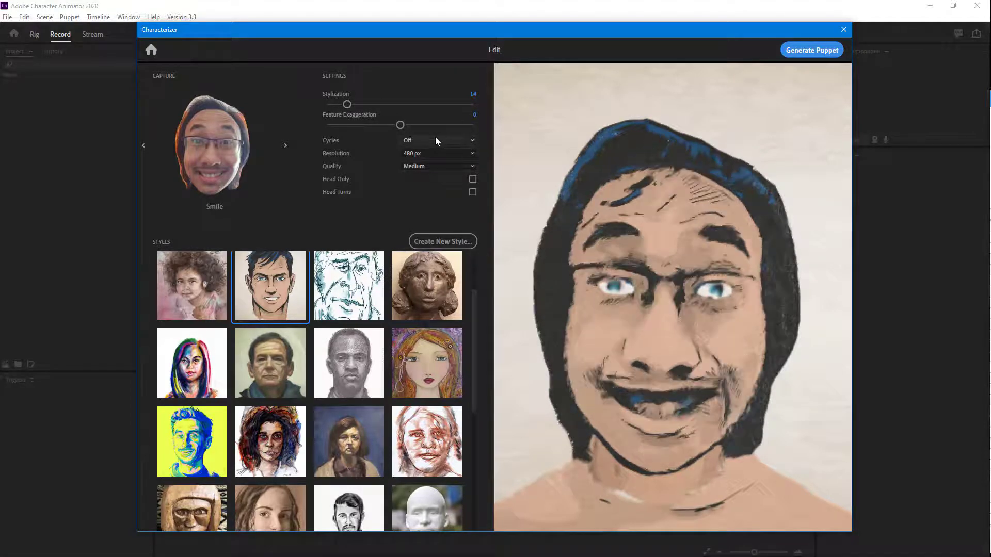
# Step: Test a range of Feature Exaggeration amounts, settling at -42
pyautogui.moveTo(402, 125); pyautogui.dragTo(342, 126)
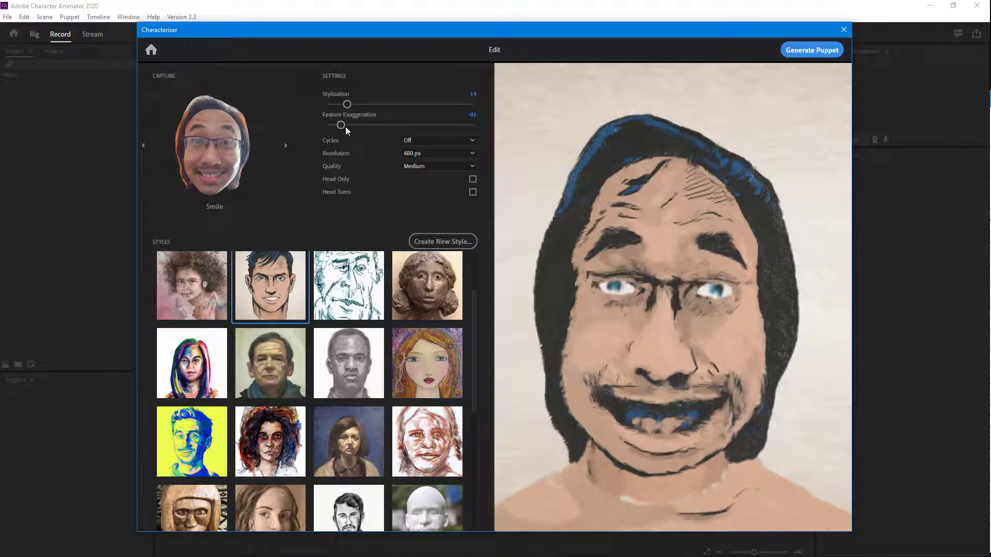
pyautogui.moveTo(353, 126); pyautogui.dragTo(443, 127)
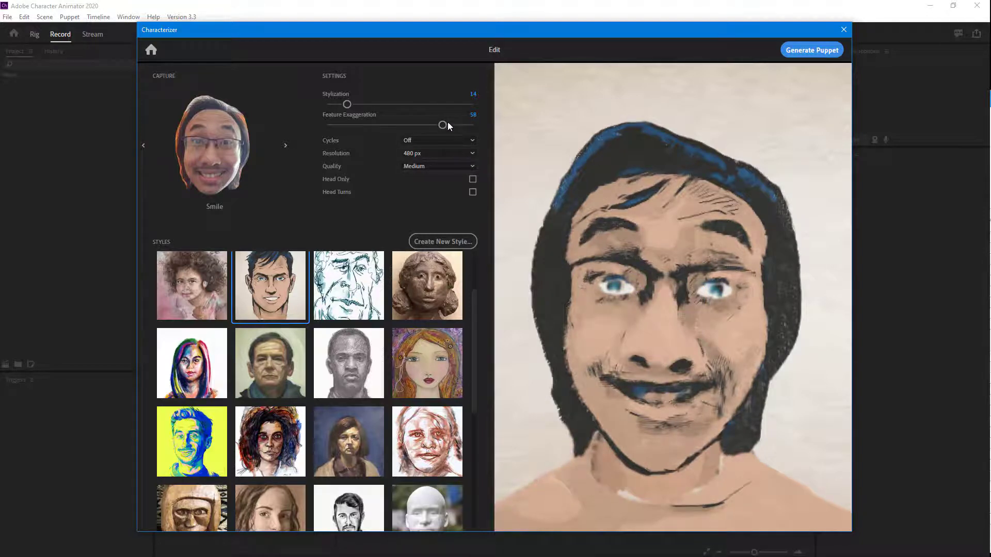
pyautogui.moveTo(371, 135); pyautogui.dragTo(376, 135)
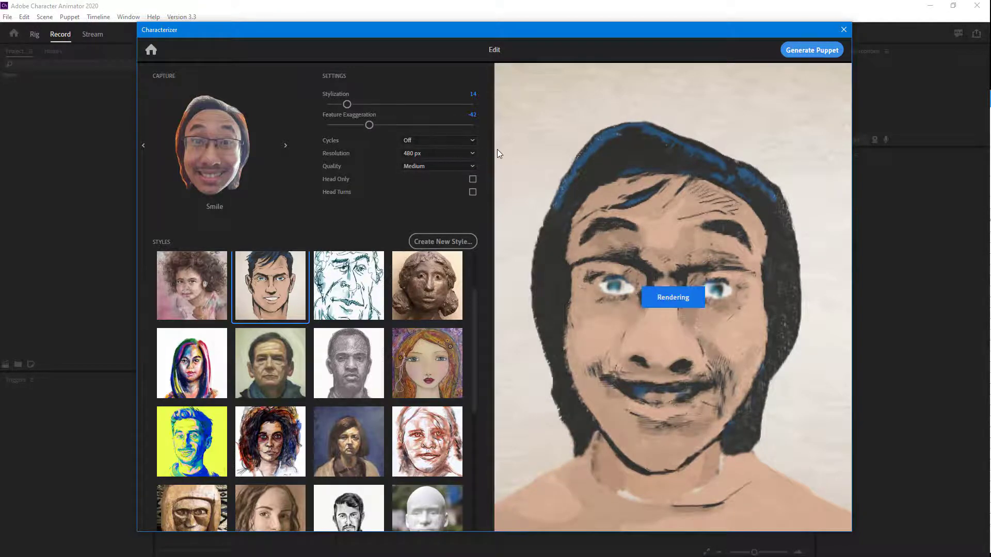
# Step: Set Cycles to Off after trying 2, Resolution to 720 px, and Quality to Low (faster)
pyautogui.click(471, 145)
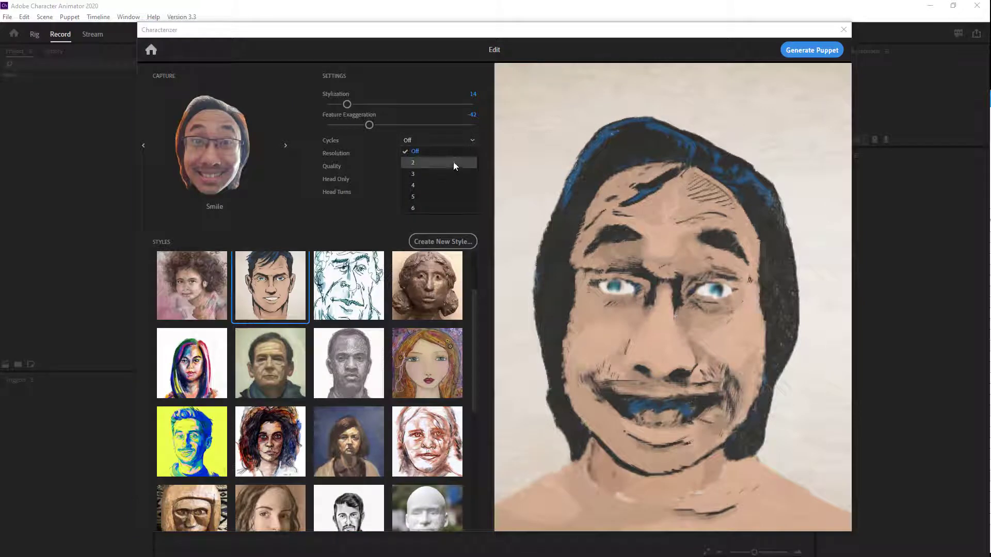
pyautogui.click(453, 163)
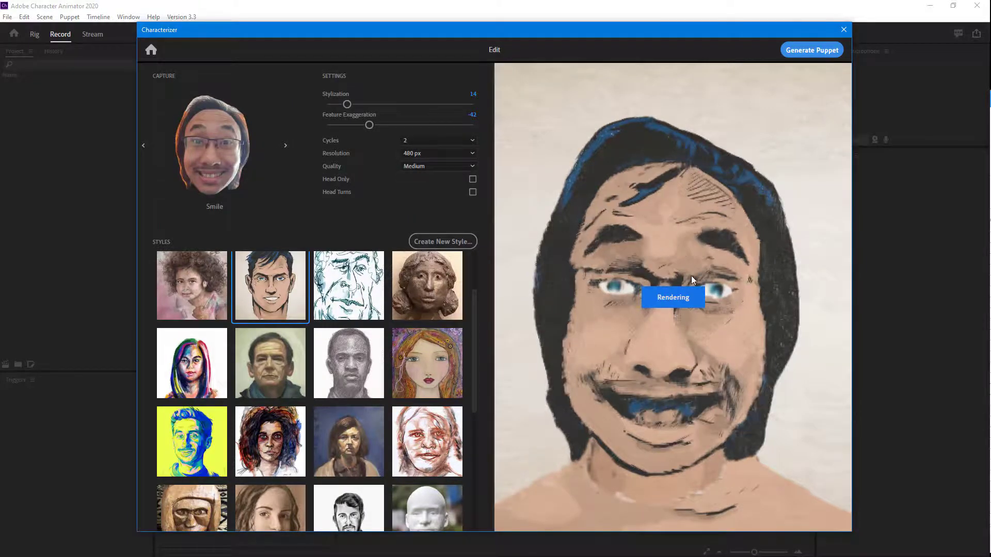
pyautogui.click(435, 140)
pyautogui.click(417, 151)
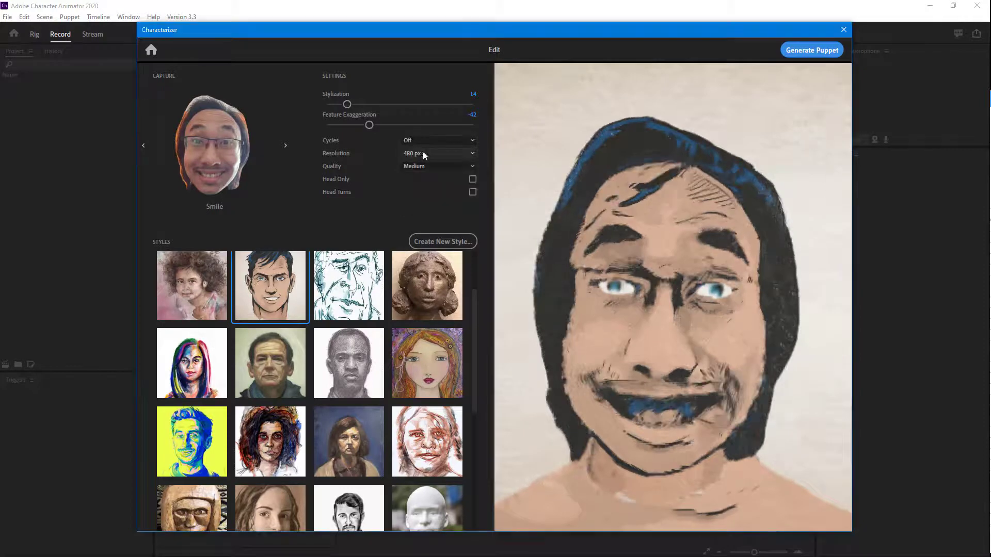
pyautogui.click(454, 153)
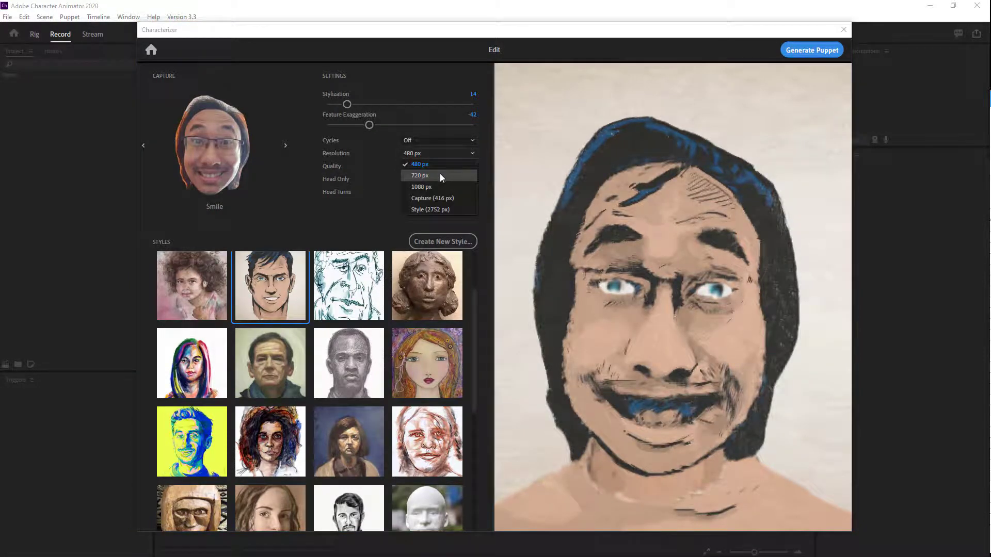
pyautogui.click(440, 173)
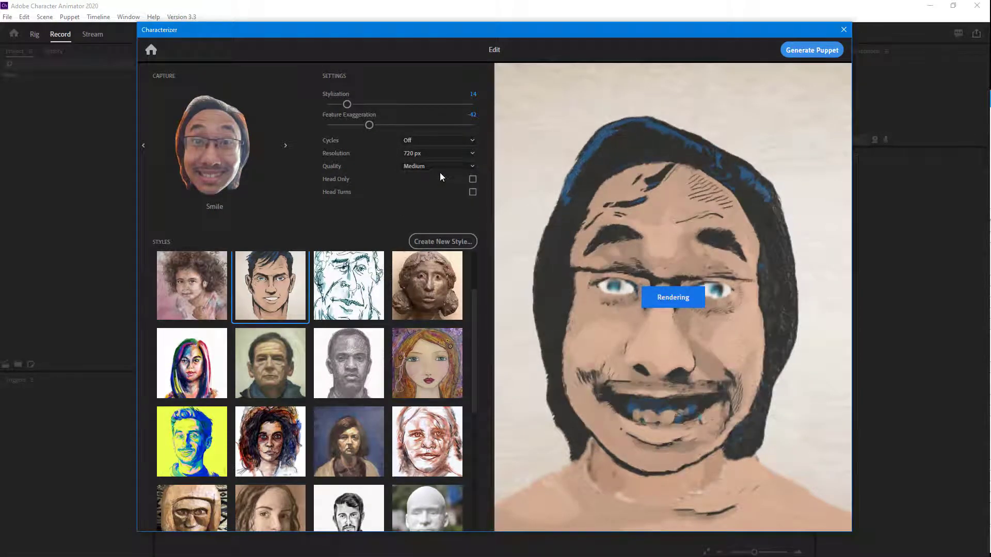
pyautogui.click(440, 166)
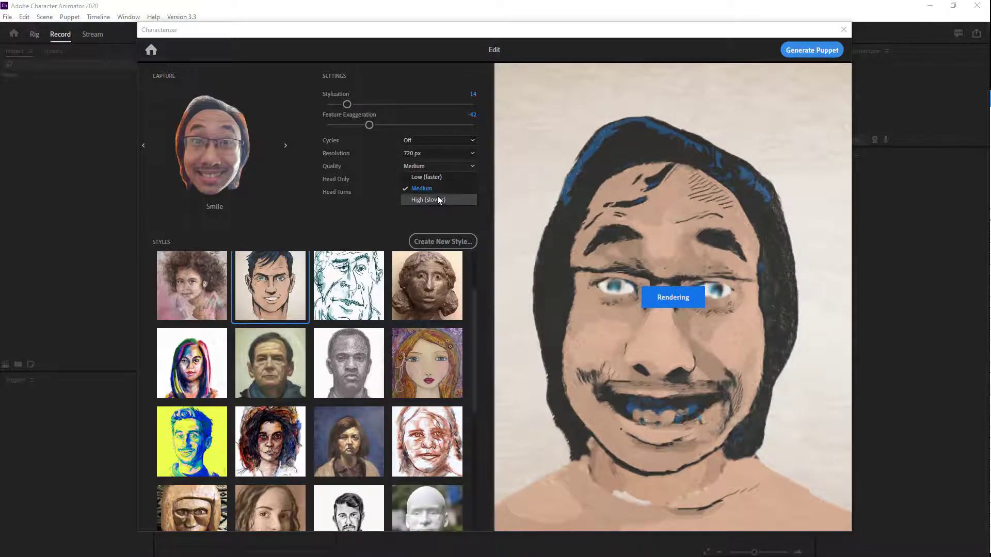
pyautogui.click(413, 178)
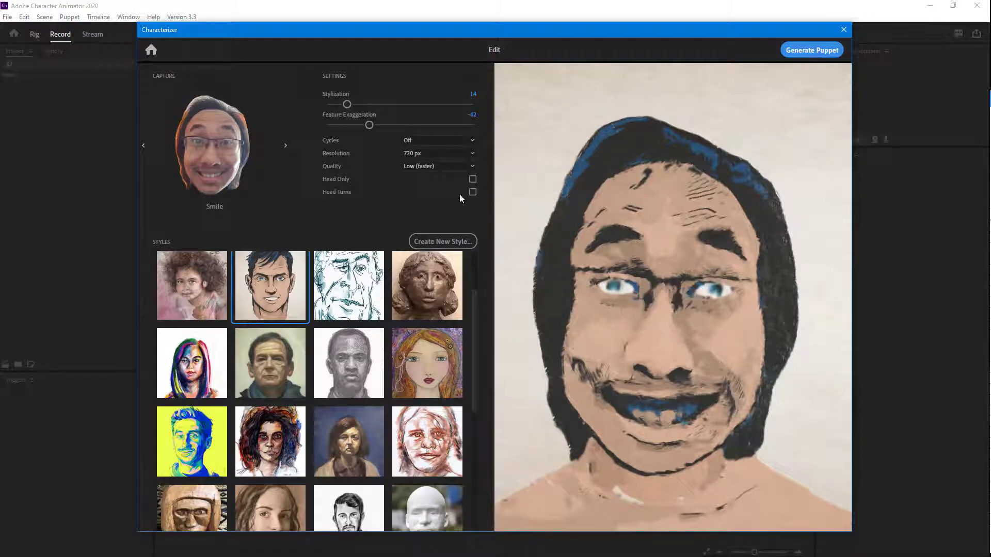
# Step: Leave Head Only off after testing it, and enable Head Turns
pyautogui.click(474, 179)
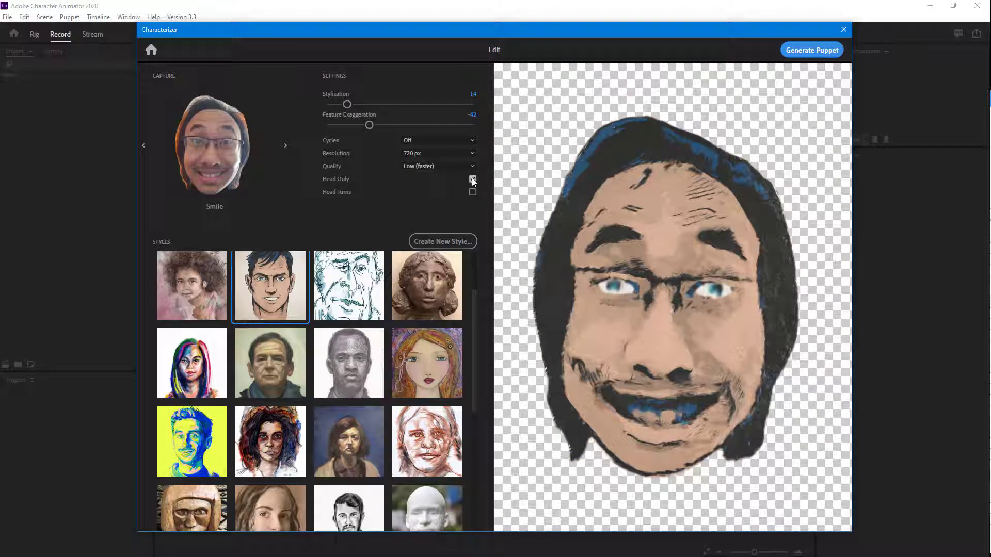
pyautogui.click(473, 179)
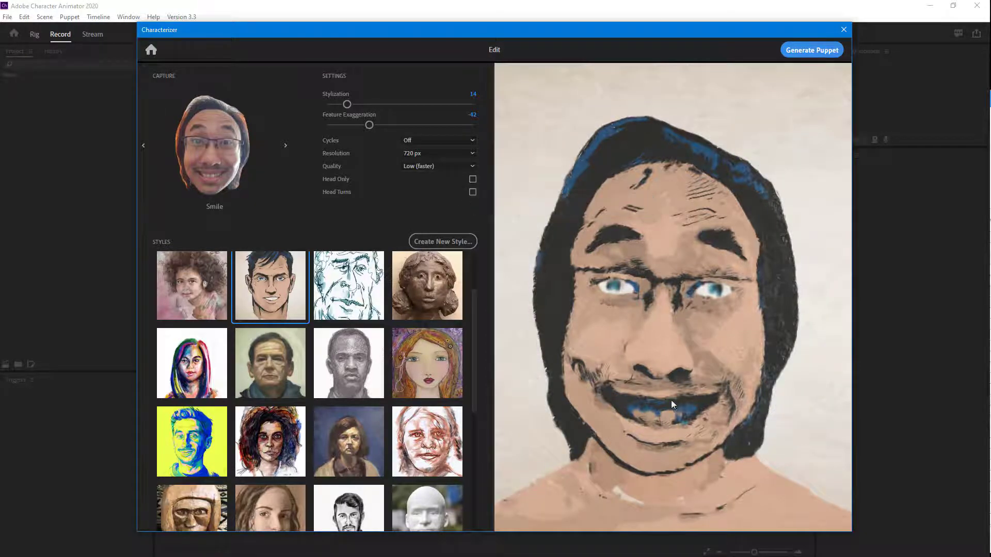
pyautogui.click(472, 193)
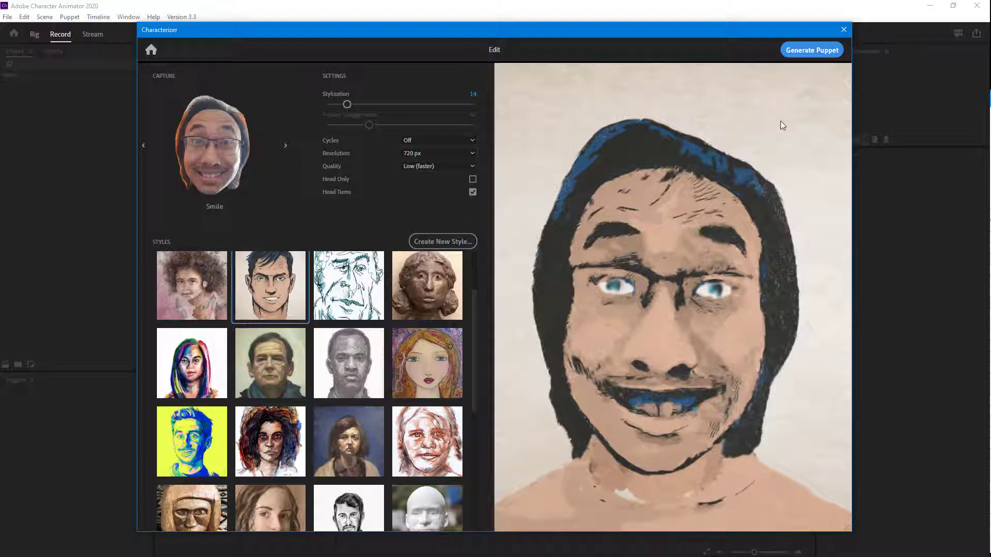
# Step: Generate the puppet, creating the new scene 'Scene - Characterizer'
pyautogui.click(813, 51)
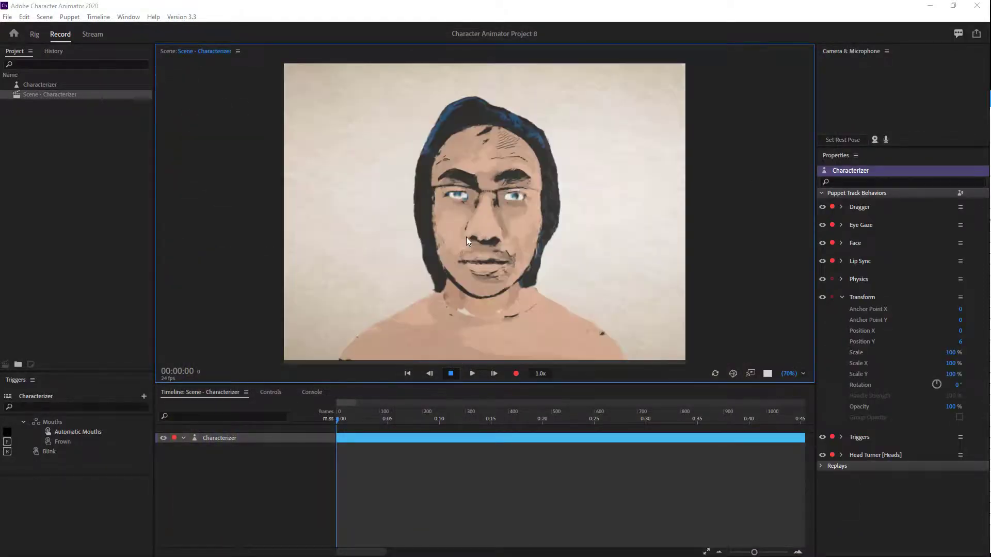
# Step: Show the puppet's Controls panel and turn on the webcam so the puppet mirrors the face
pyautogui.click(282, 394)
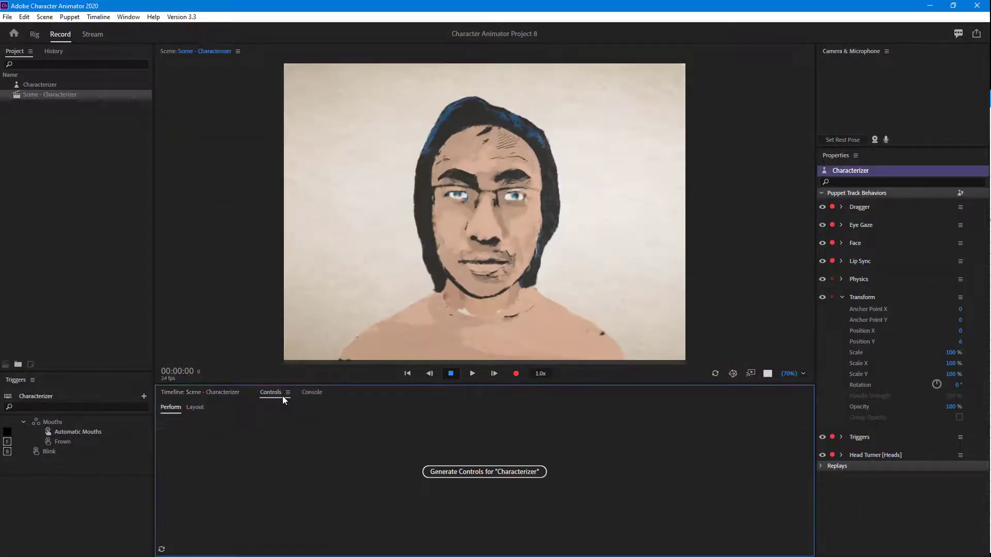
pyautogui.click(312, 395)
pyautogui.click(271, 392)
pyautogui.click(435, 236)
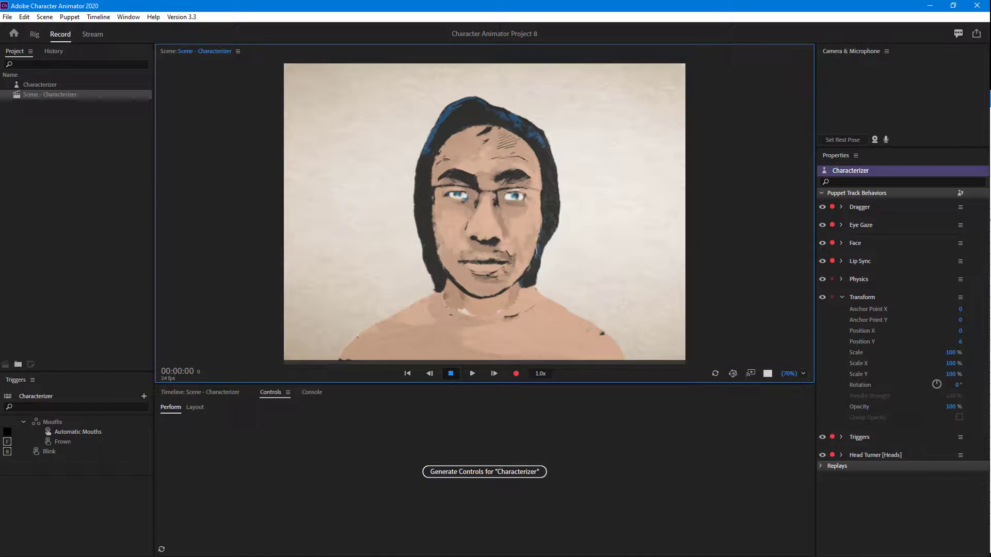
pyautogui.click(874, 140)
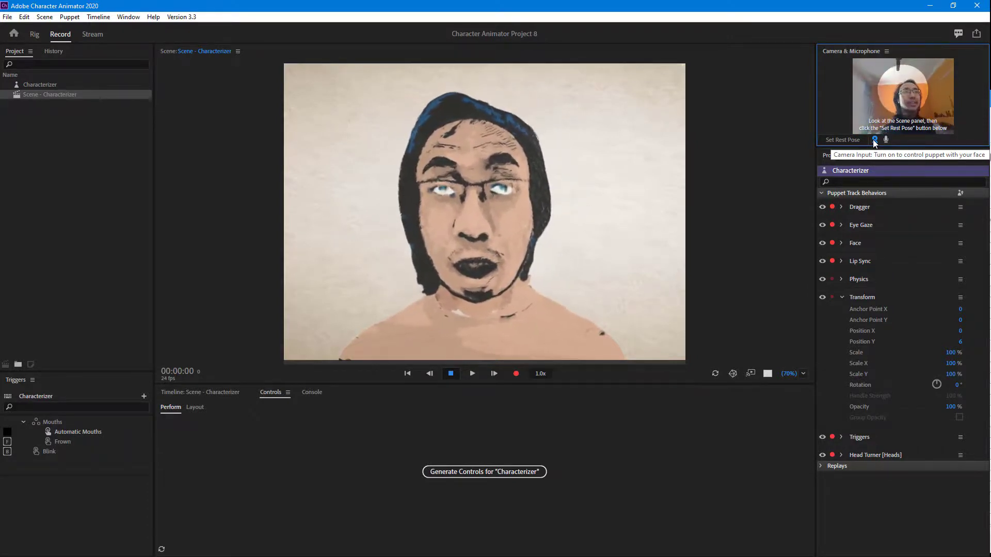
# Step: Turn on the microphone for lip sync and set the rest pose
pyautogui.click(886, 140)
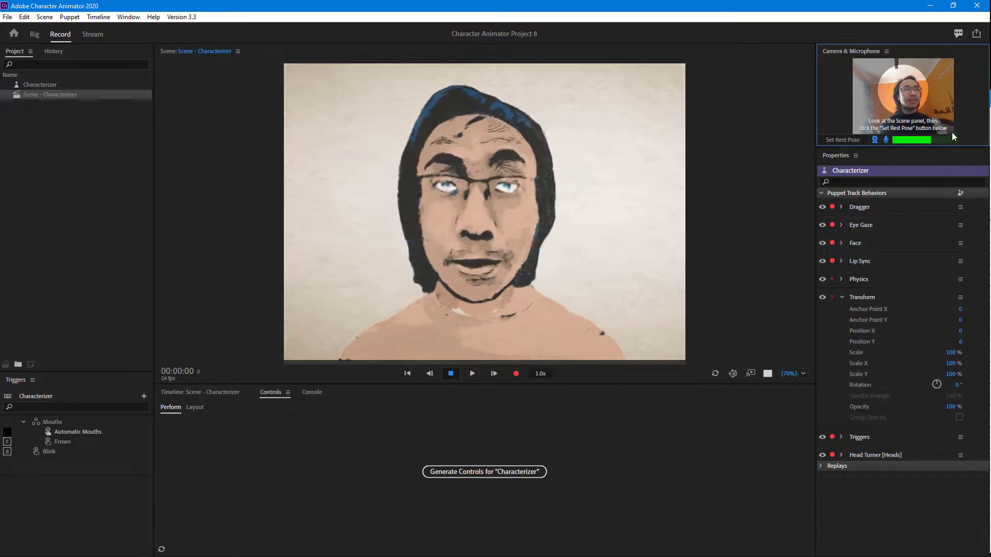
pyautogui.click(857, 139)
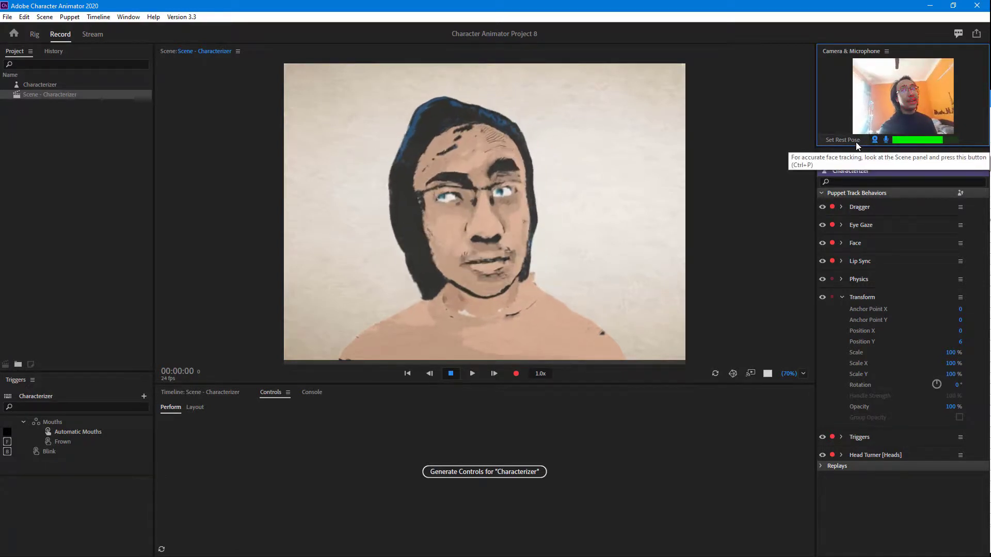